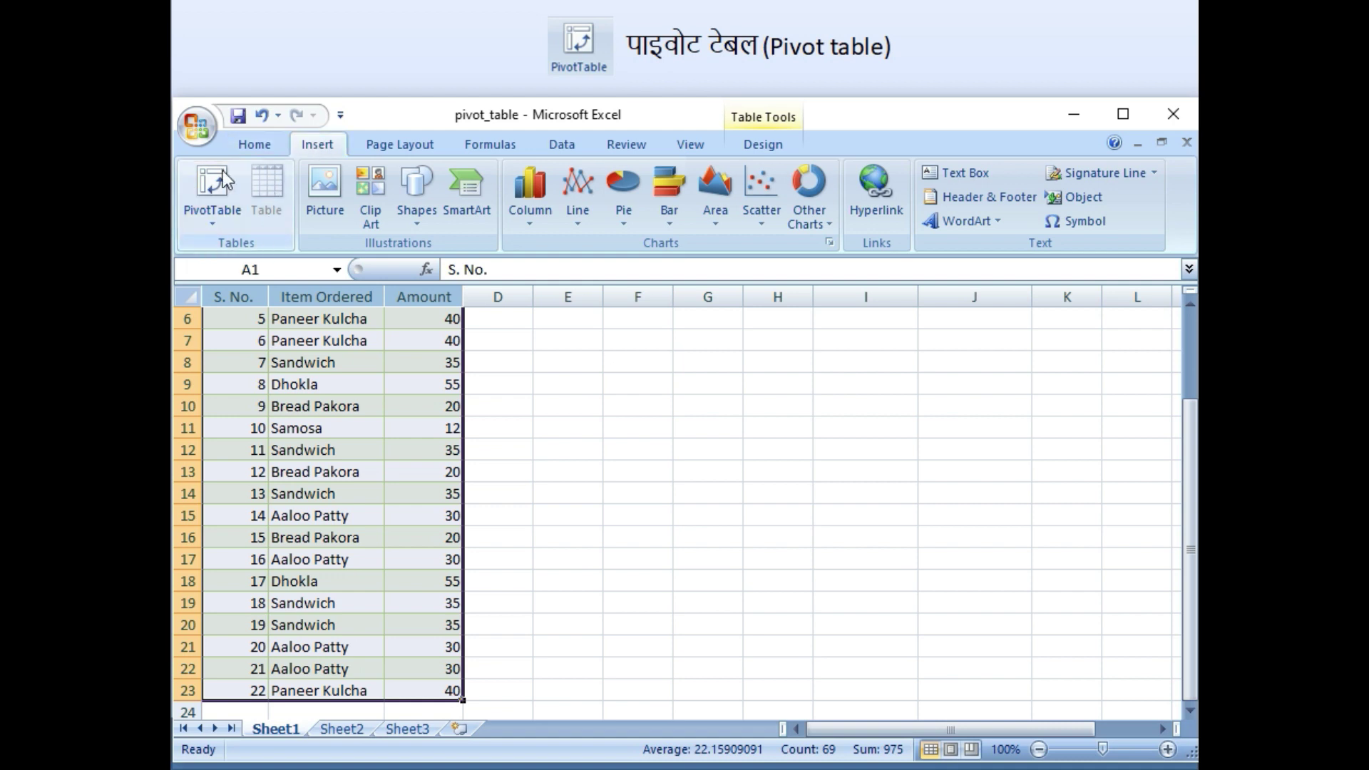
Step: Create a PivotTable from Table1 on the existing worksheet, placed at cell I7 of Sheet1
left_click(206, 223)
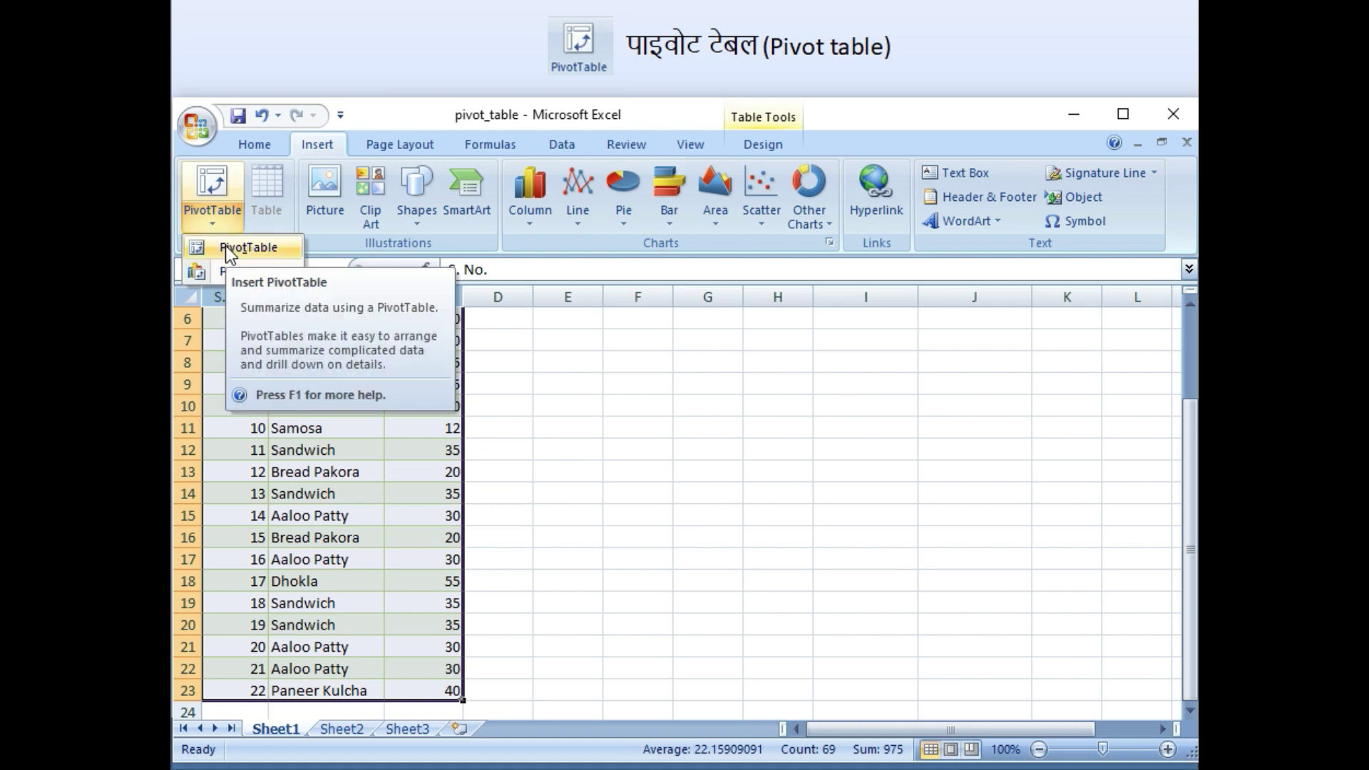
left_click(225, 246)
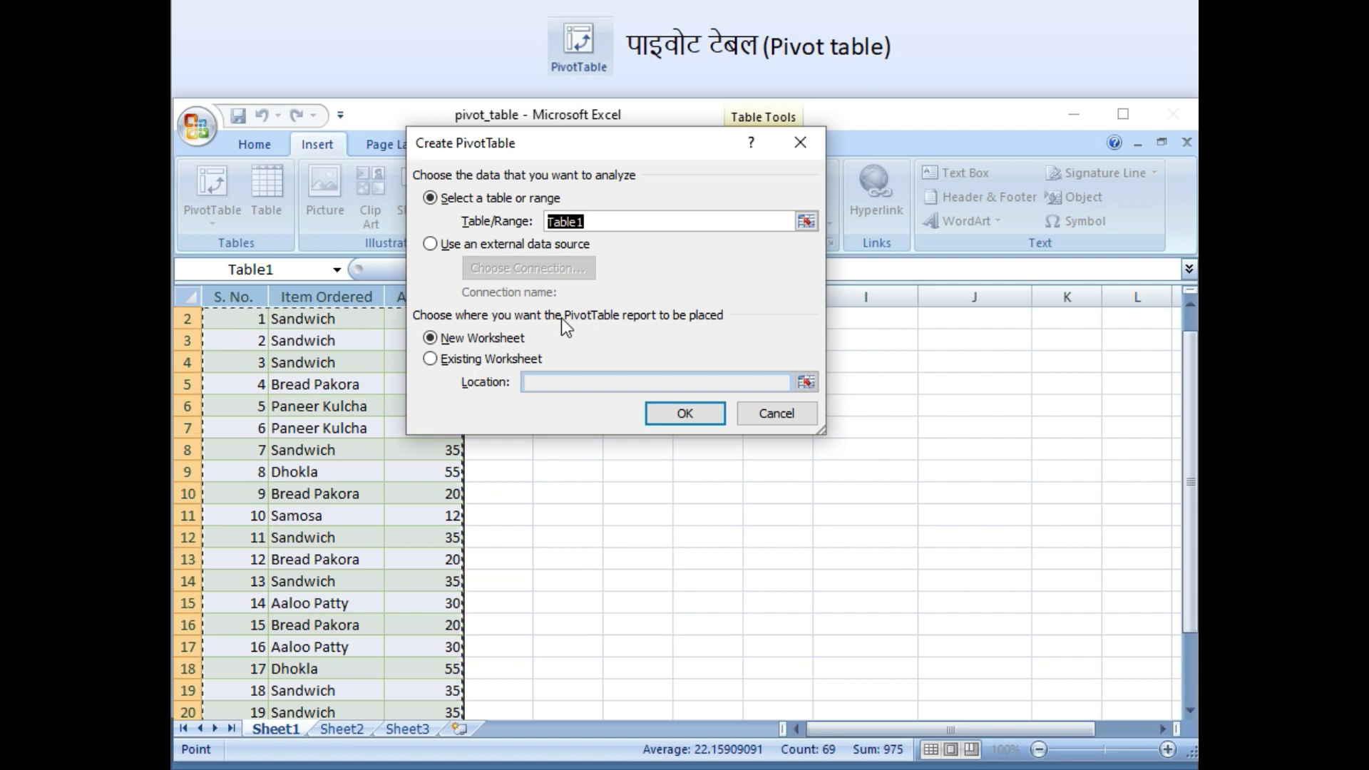
left_click(431, 359)
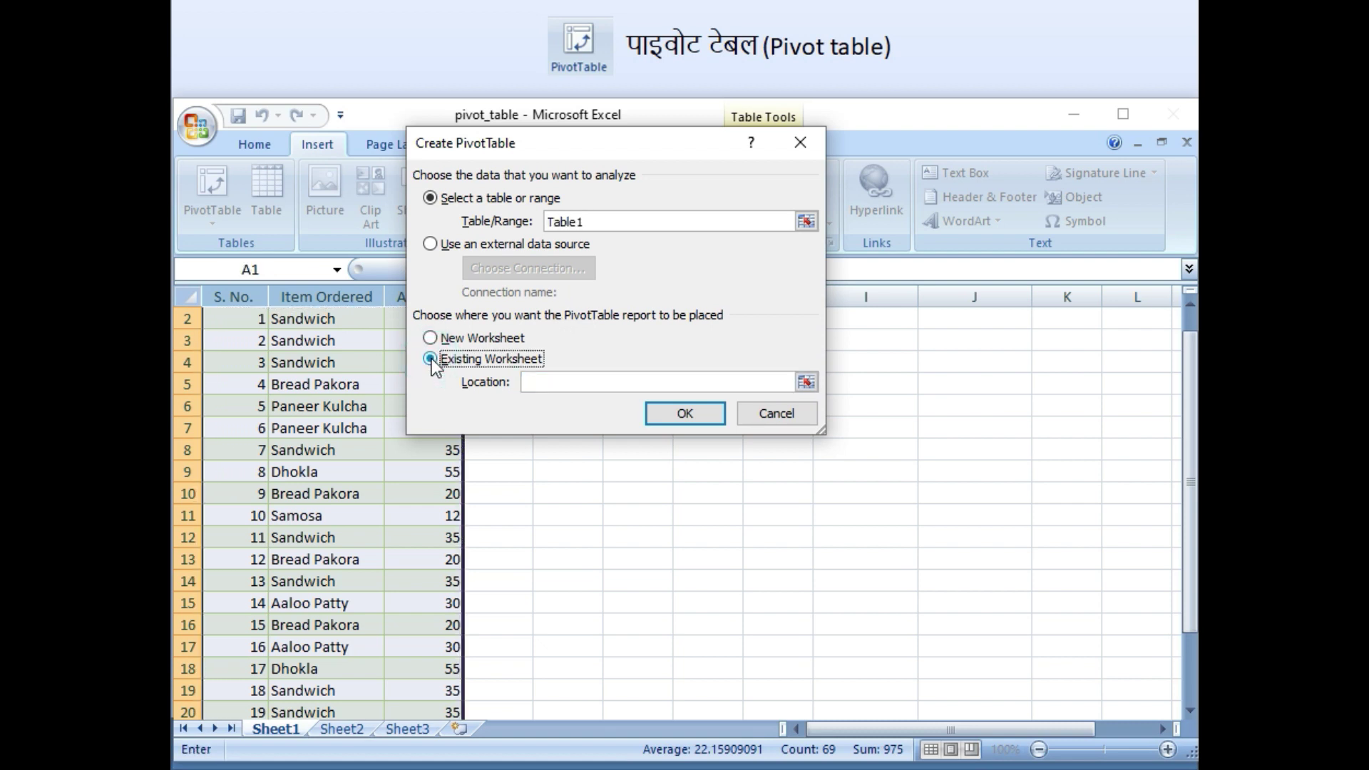
left_click(601, 382)
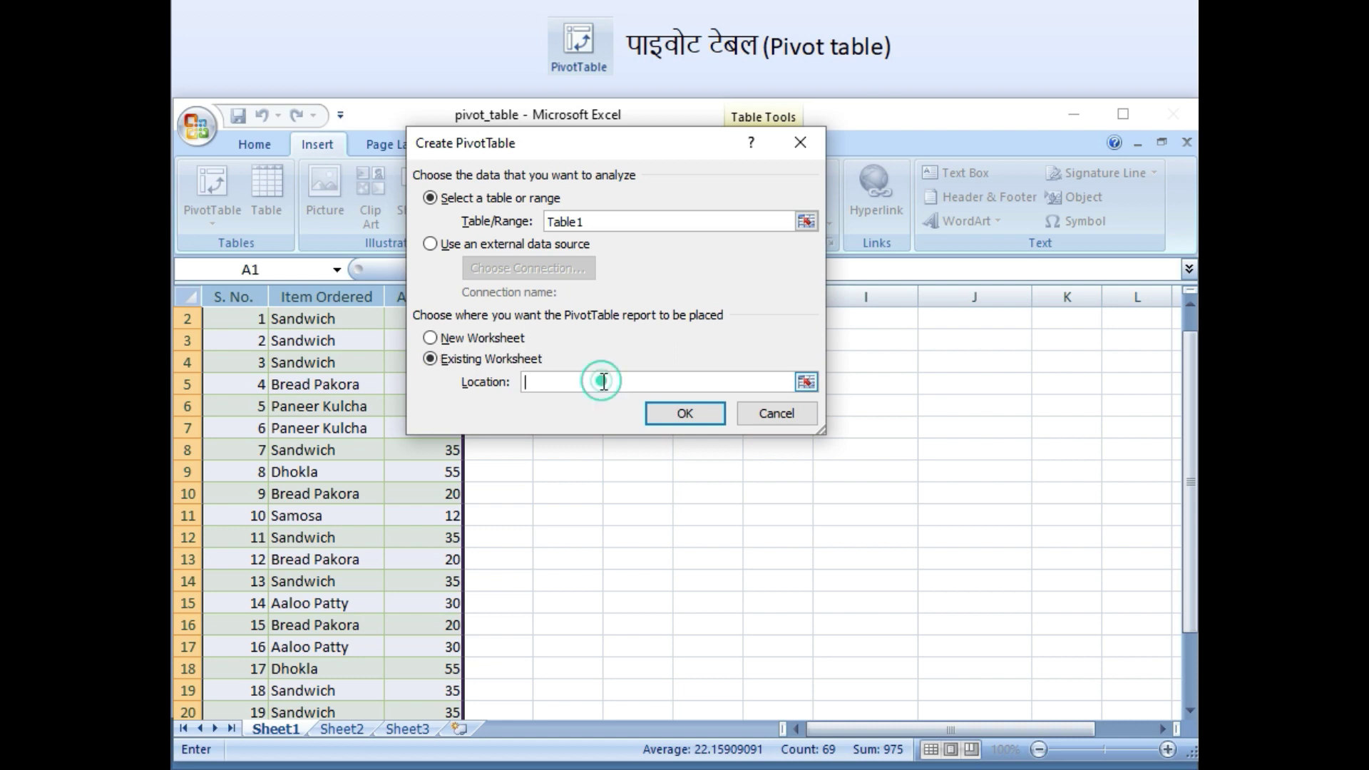
left_click(915, 425)
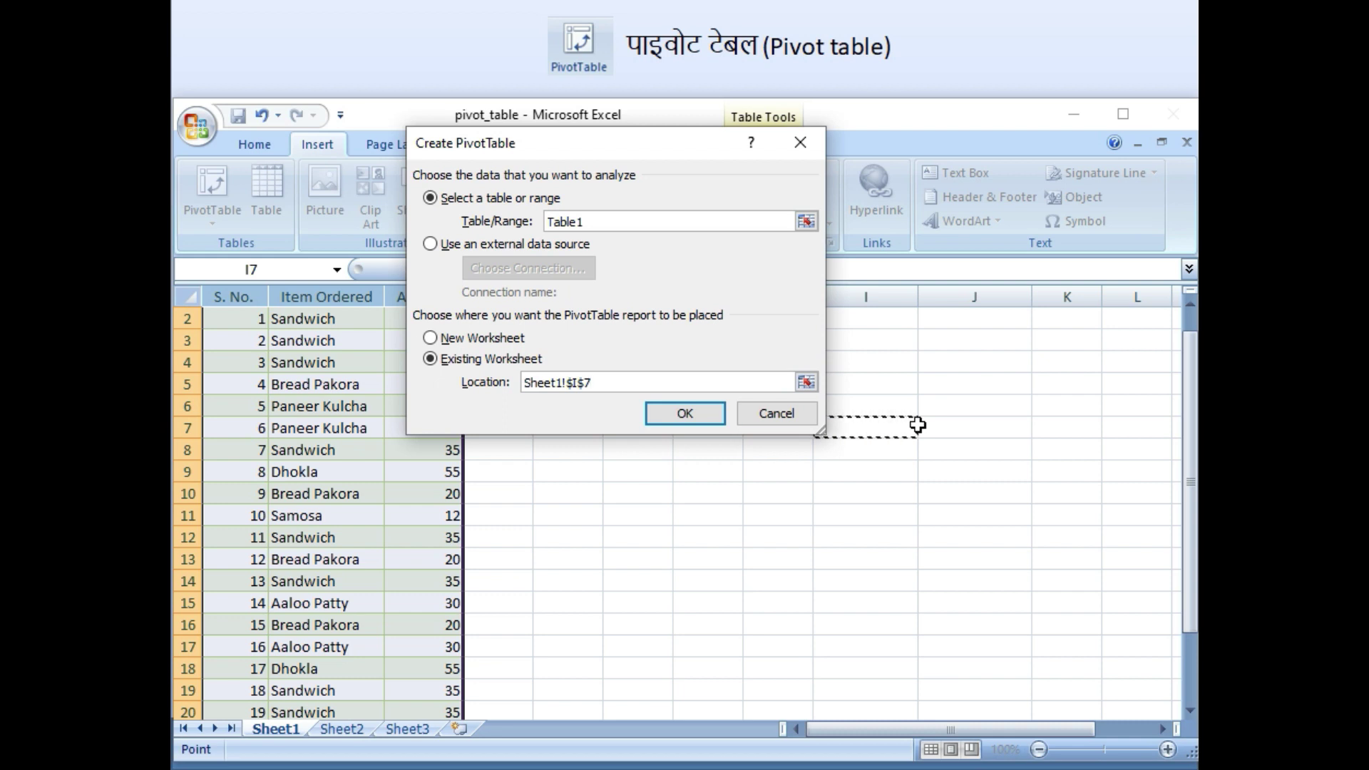
left_click(681, 415)
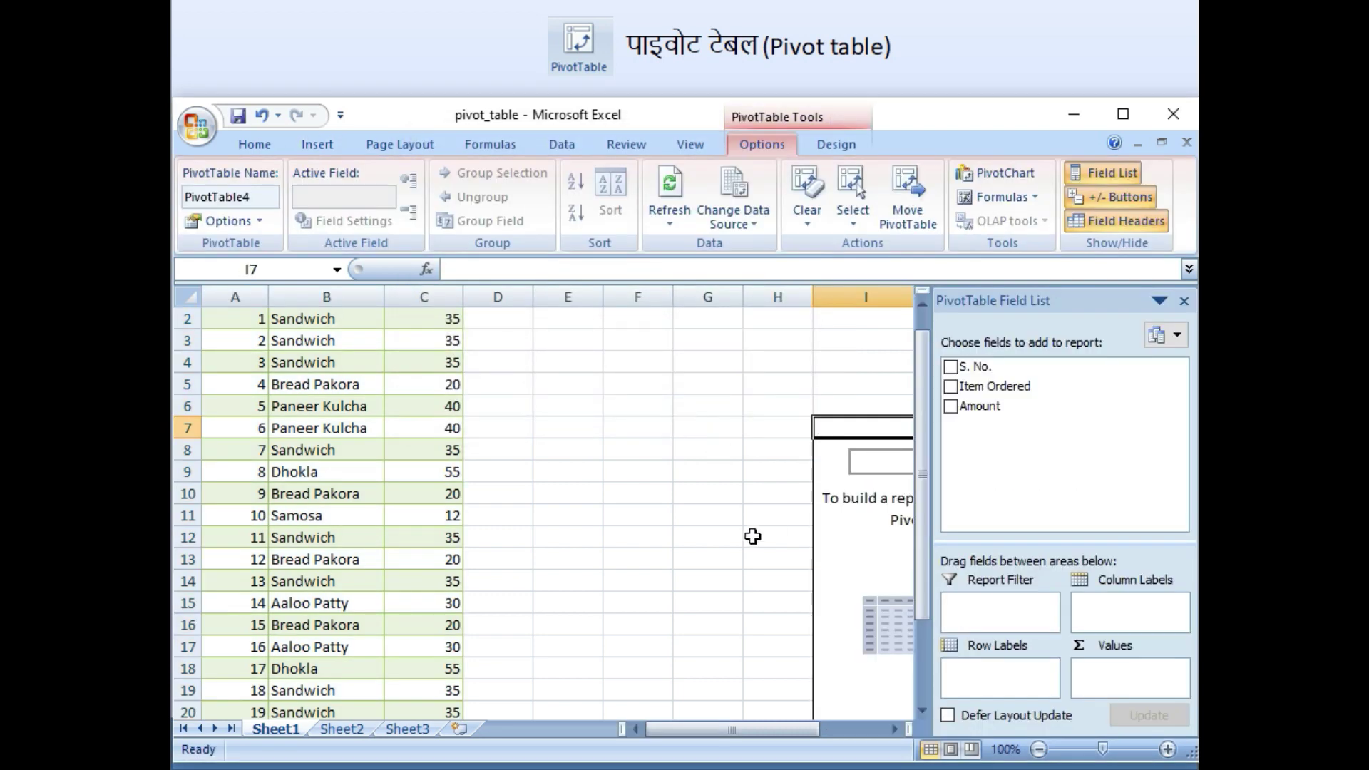
Step: Add the Item Ordered and Amount fields to the PivotTable, with items as rows and amounts summed
left_click_drag(705, 729, 785, 724)
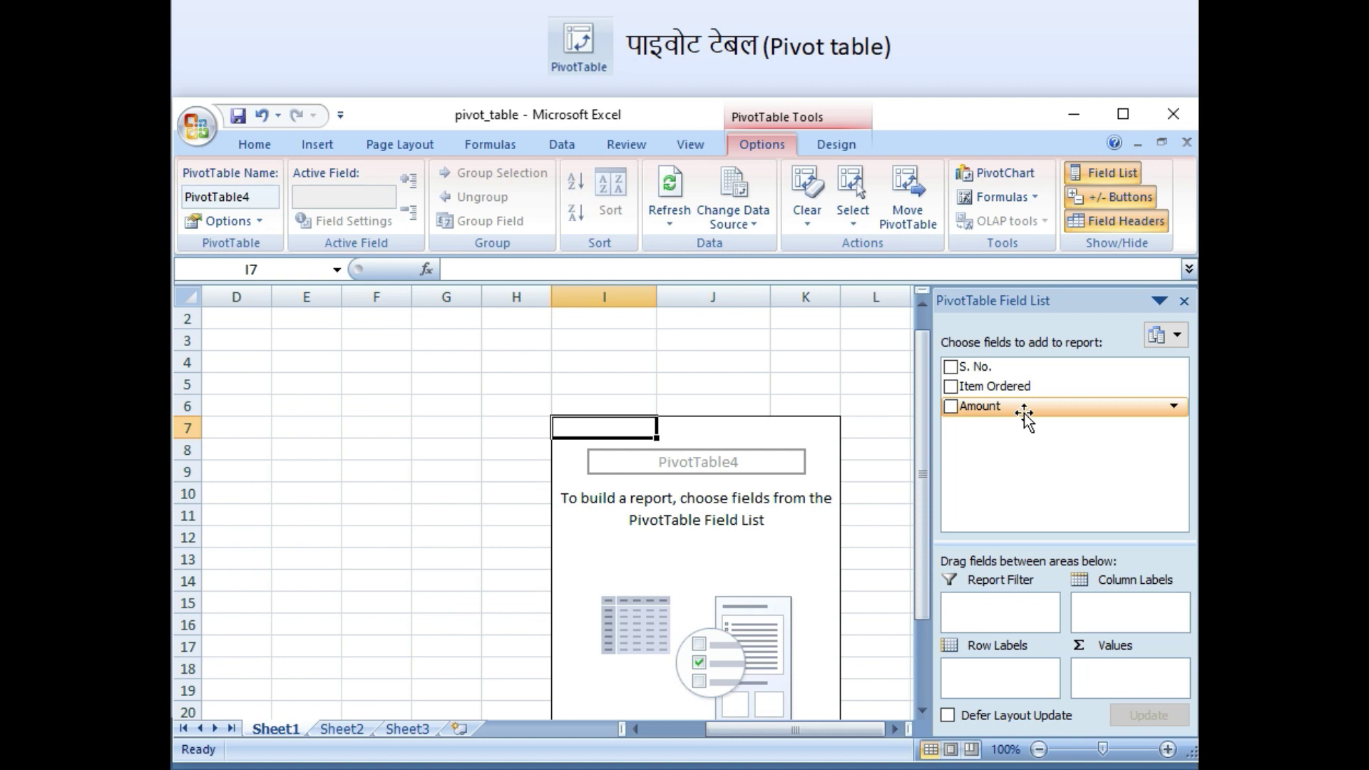
left_click(951, 387)
left_click(952, 407)
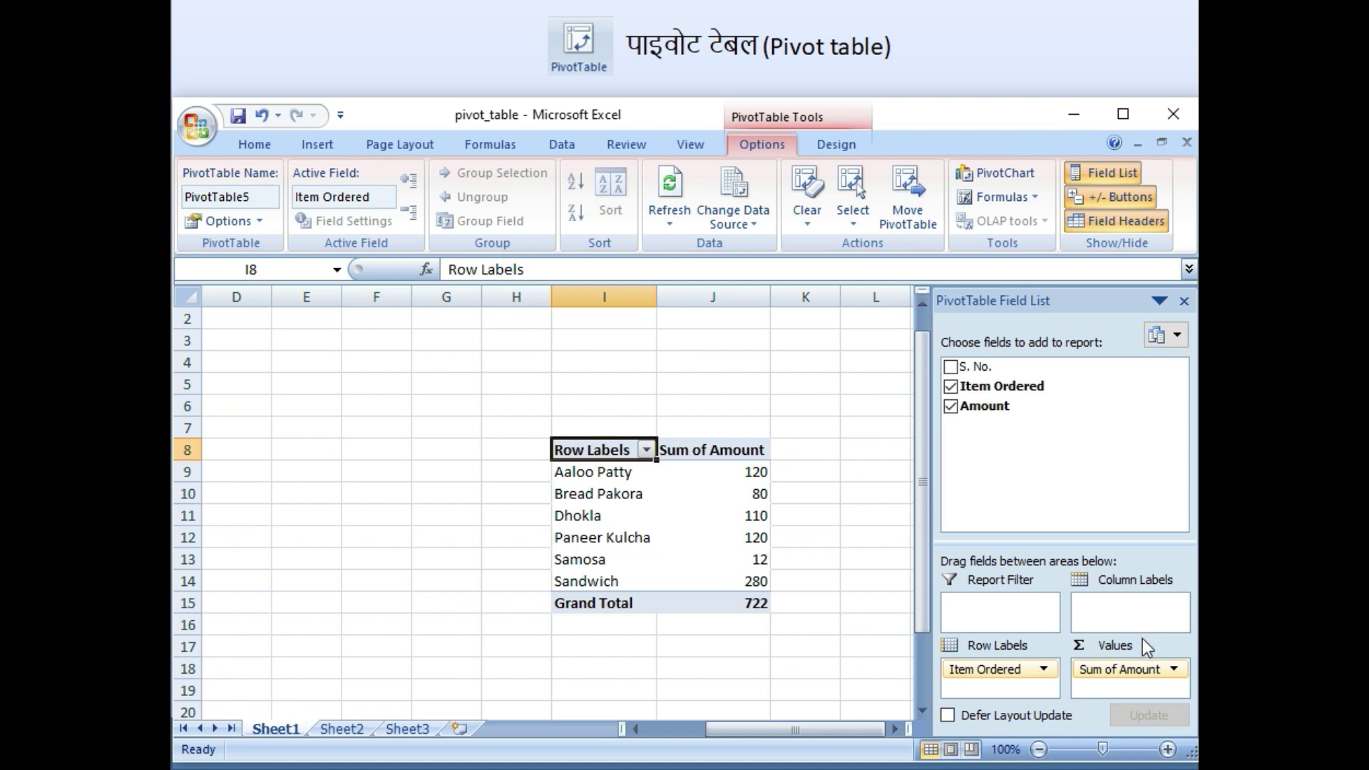
Step: Review the summary calculation types in the value field settings of Sum of Amount, keeping Sum
left_click(1175, 670)
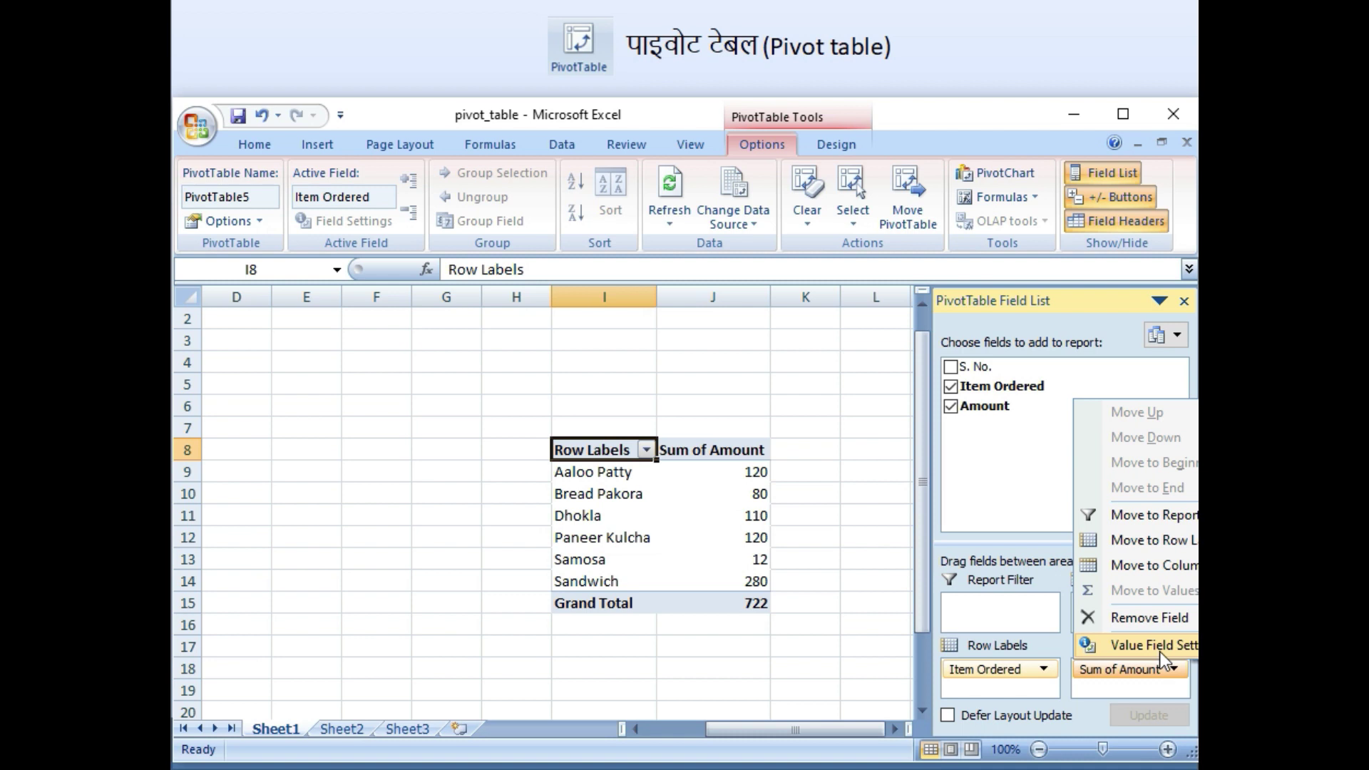
left_click(1159, 644)
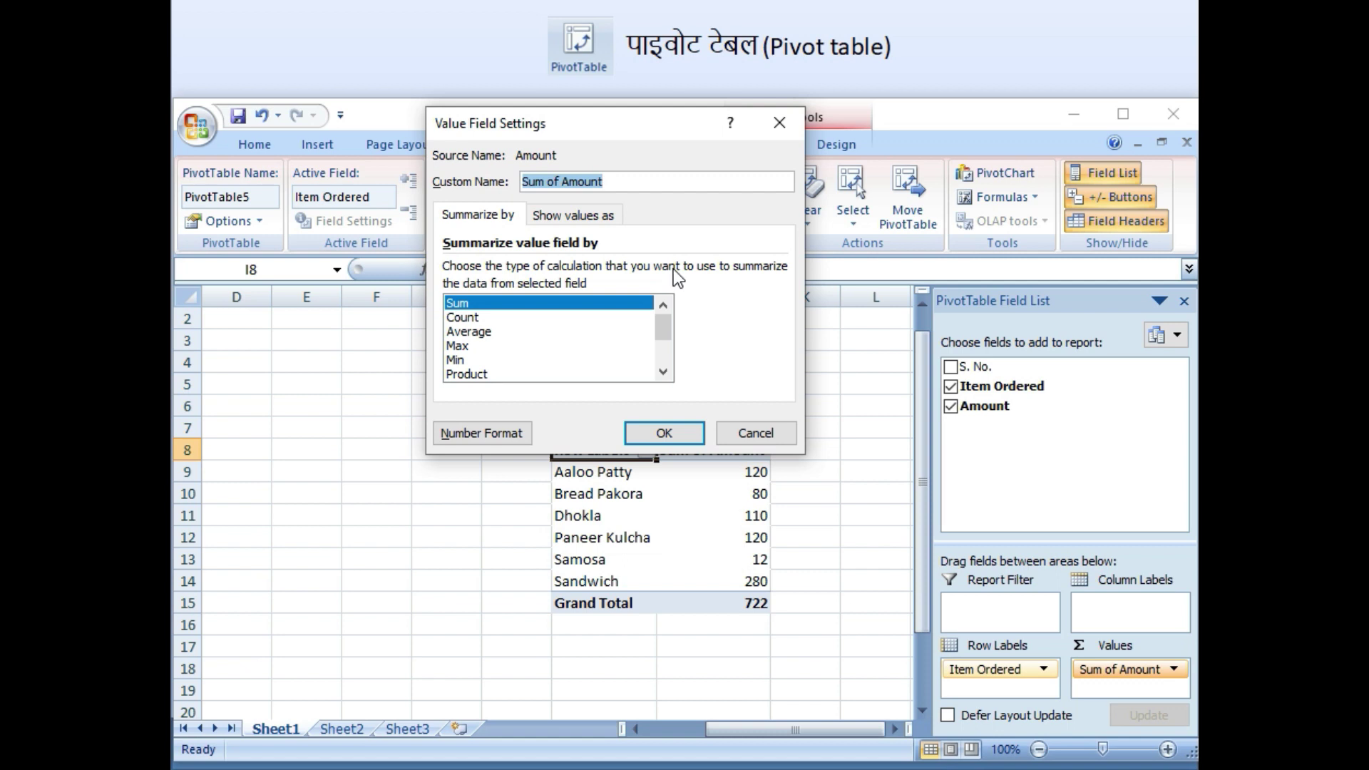
mouse_move(660, 330)
left_mouse_down()
mouse_move(665, 378)
mouse_move(670, 312)
left_mouse_up()
left_click(663, 433)
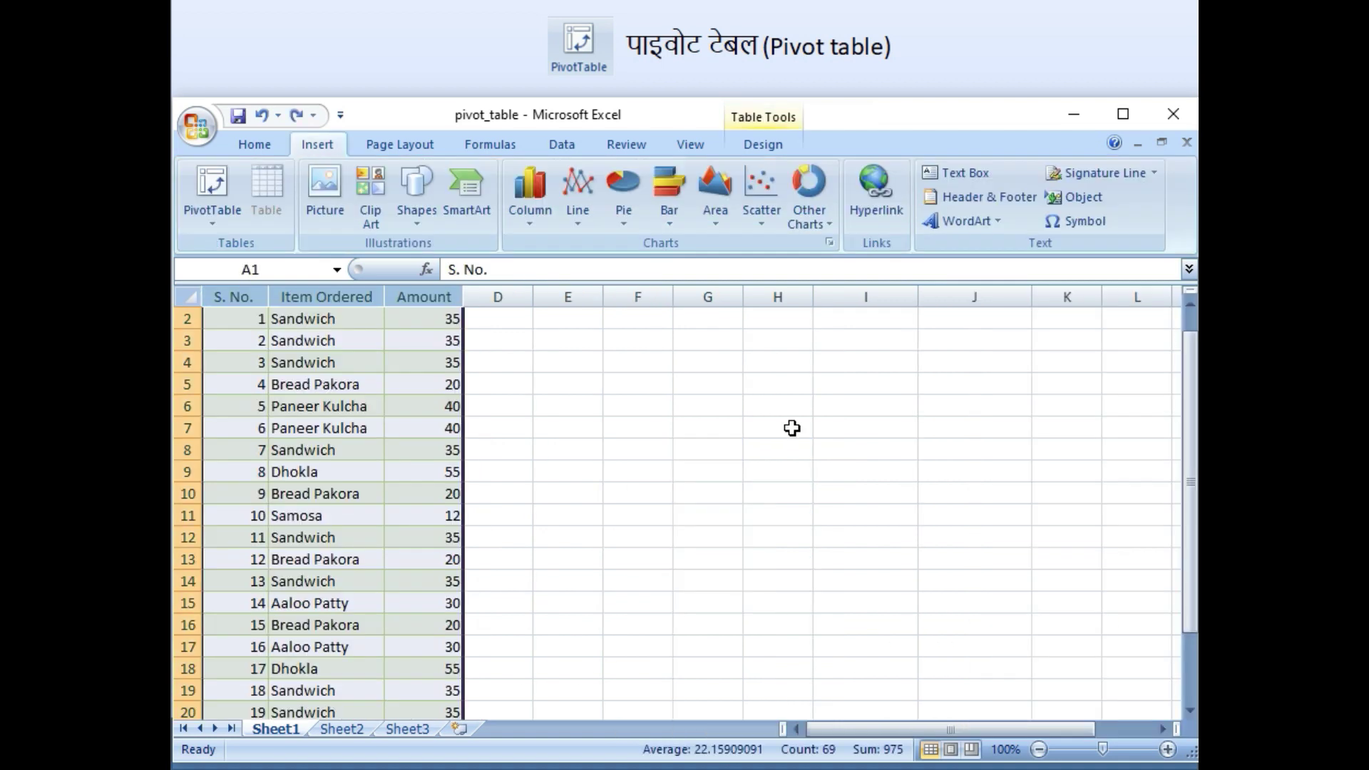
Step: Select the whole order table with its headers and create a PivotTable with PivotChart from it at cell H9 of Sheet1
left_click(548, 396)
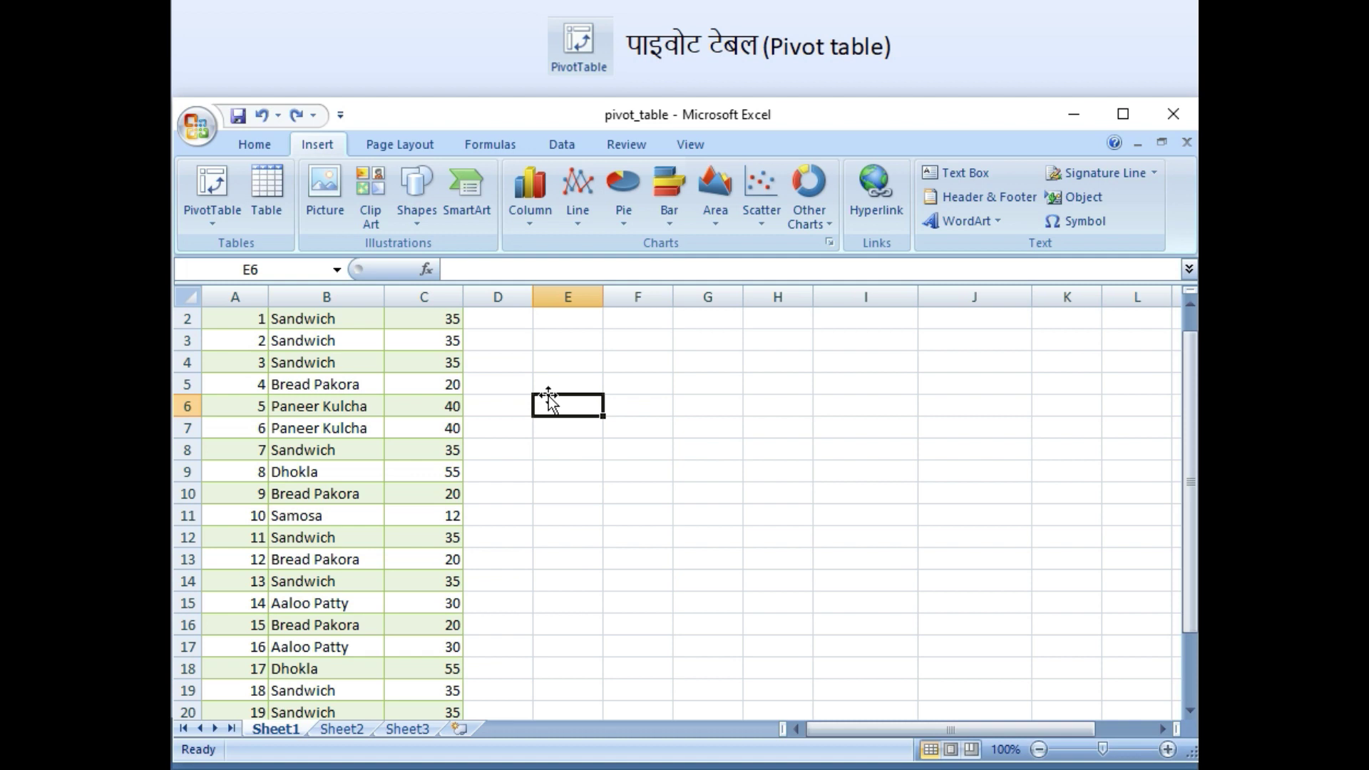
key("ctrl+Home")
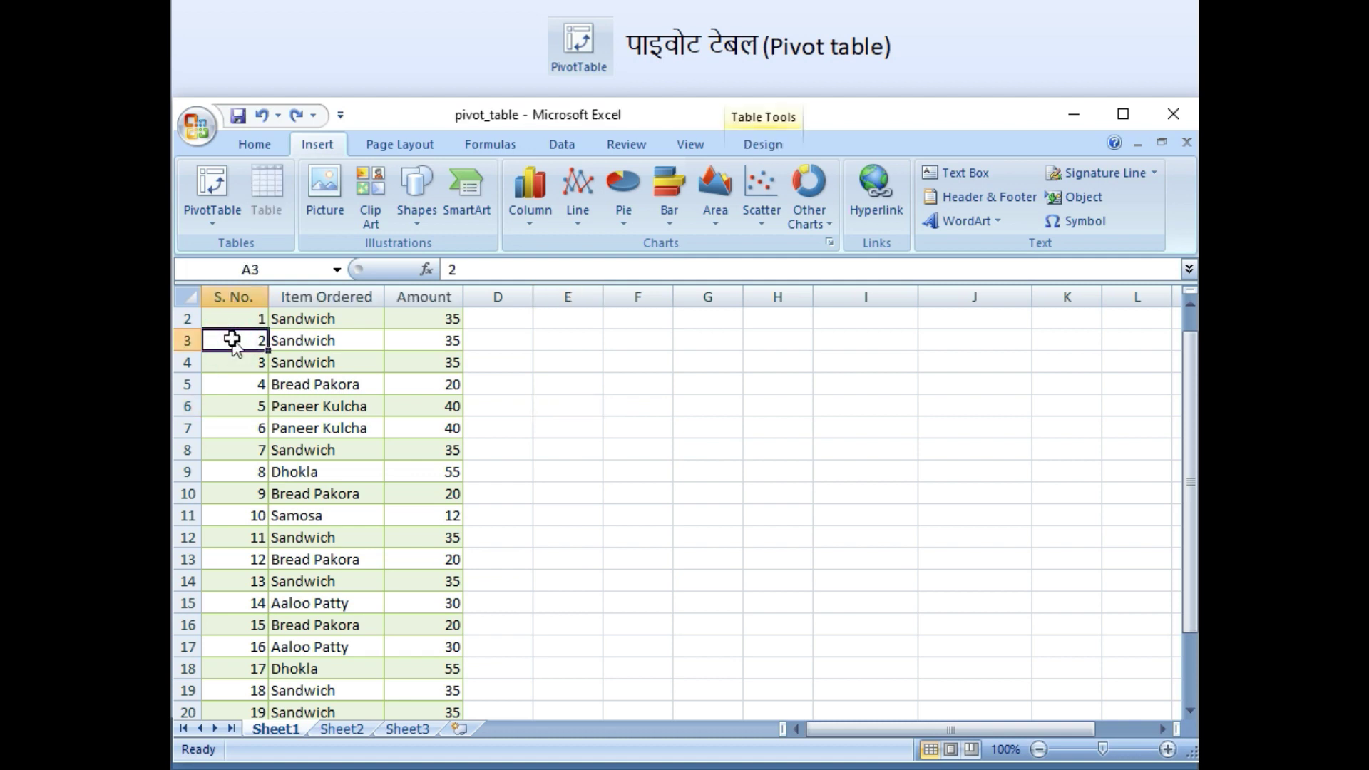
key("shift+Right")
key("shift+Right")
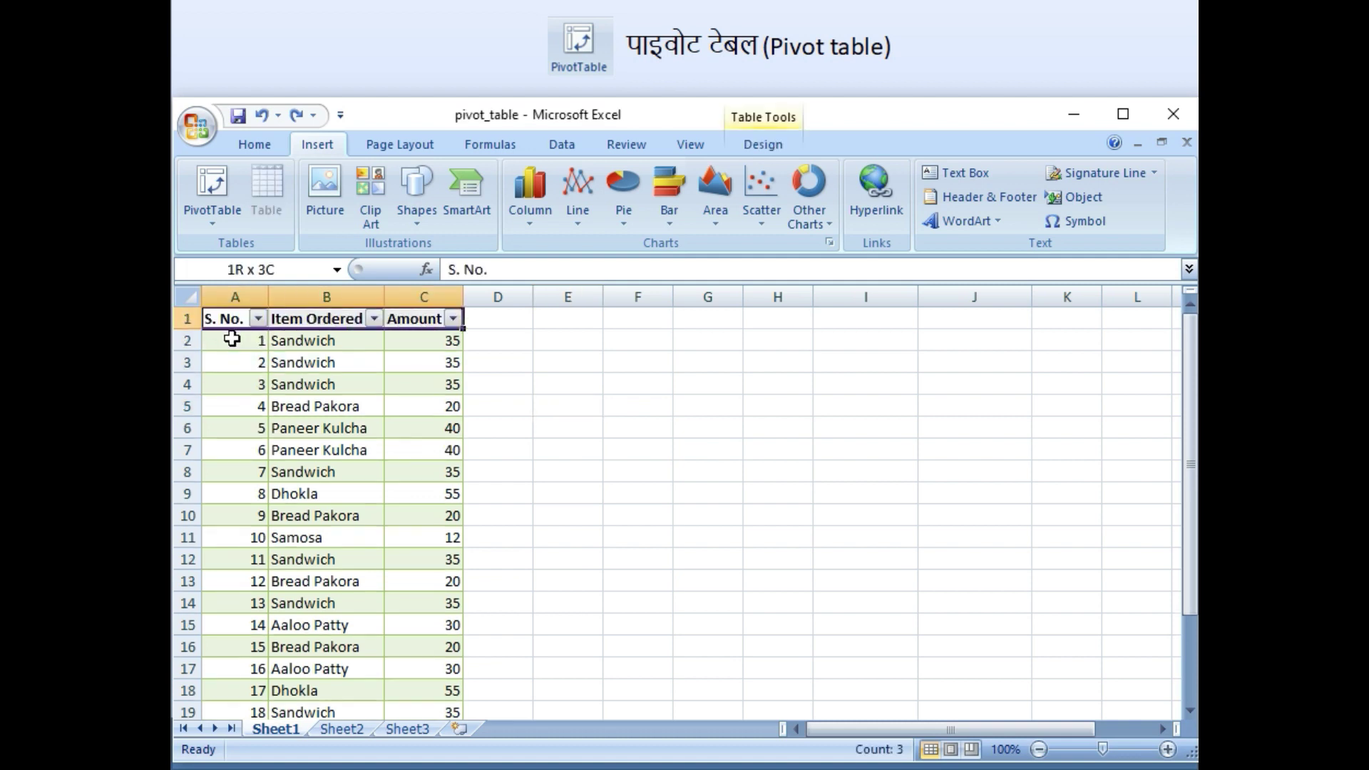
key("ctrl+shift+Down")
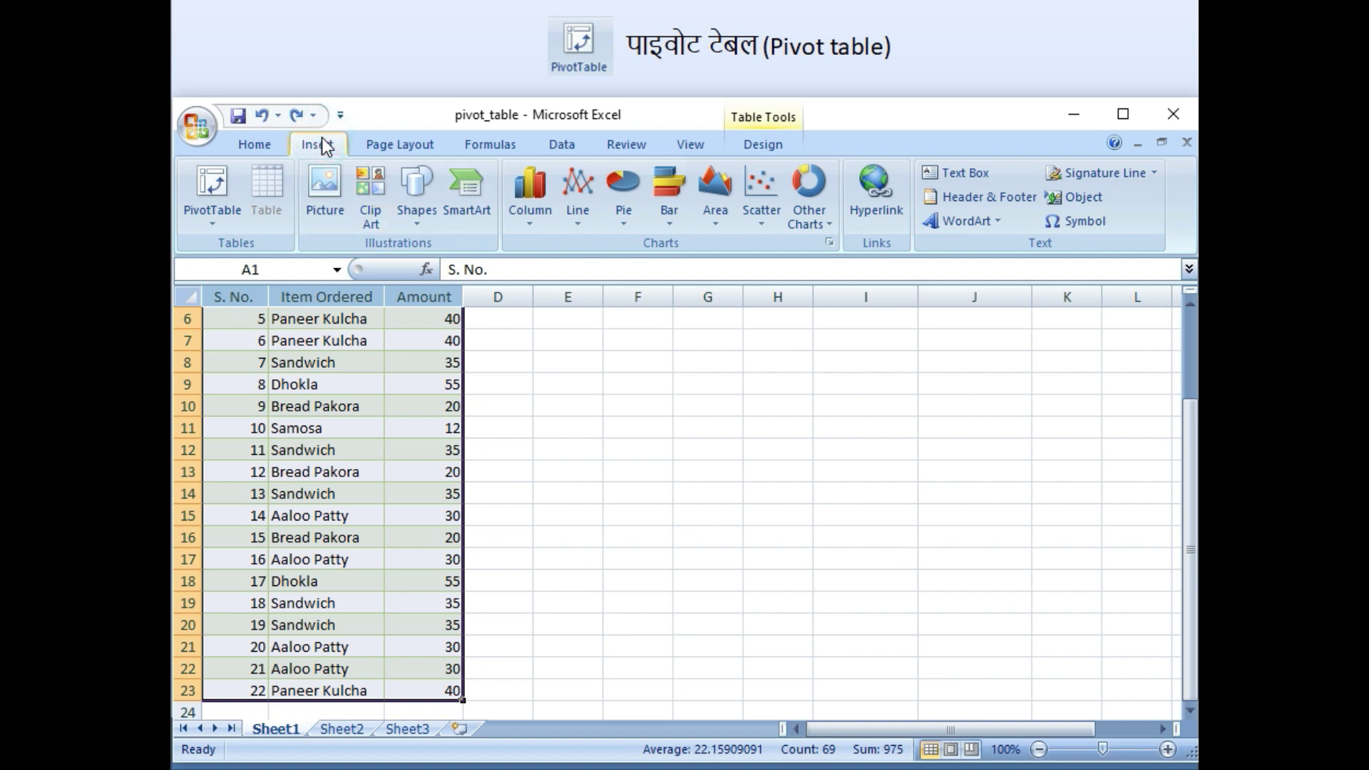
left_click(212, 221)
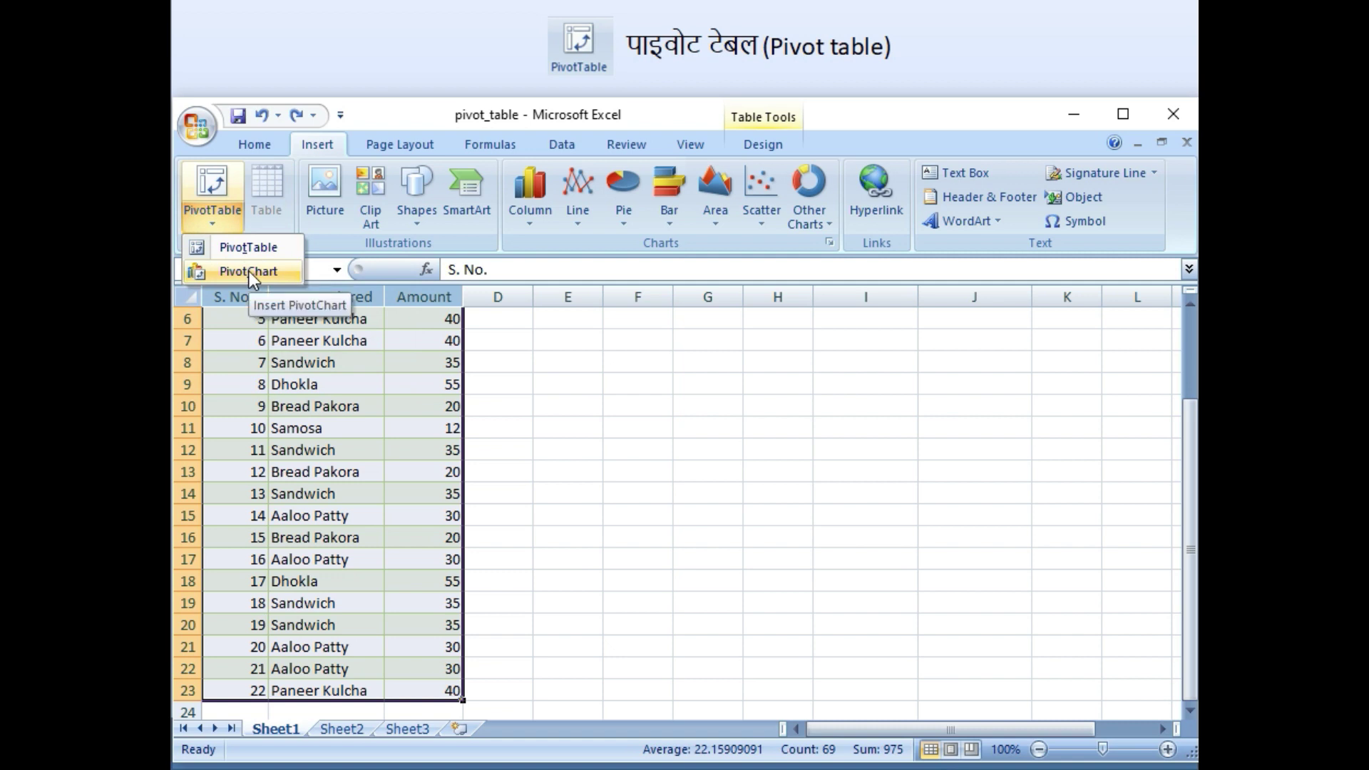
left_click(249, 271)
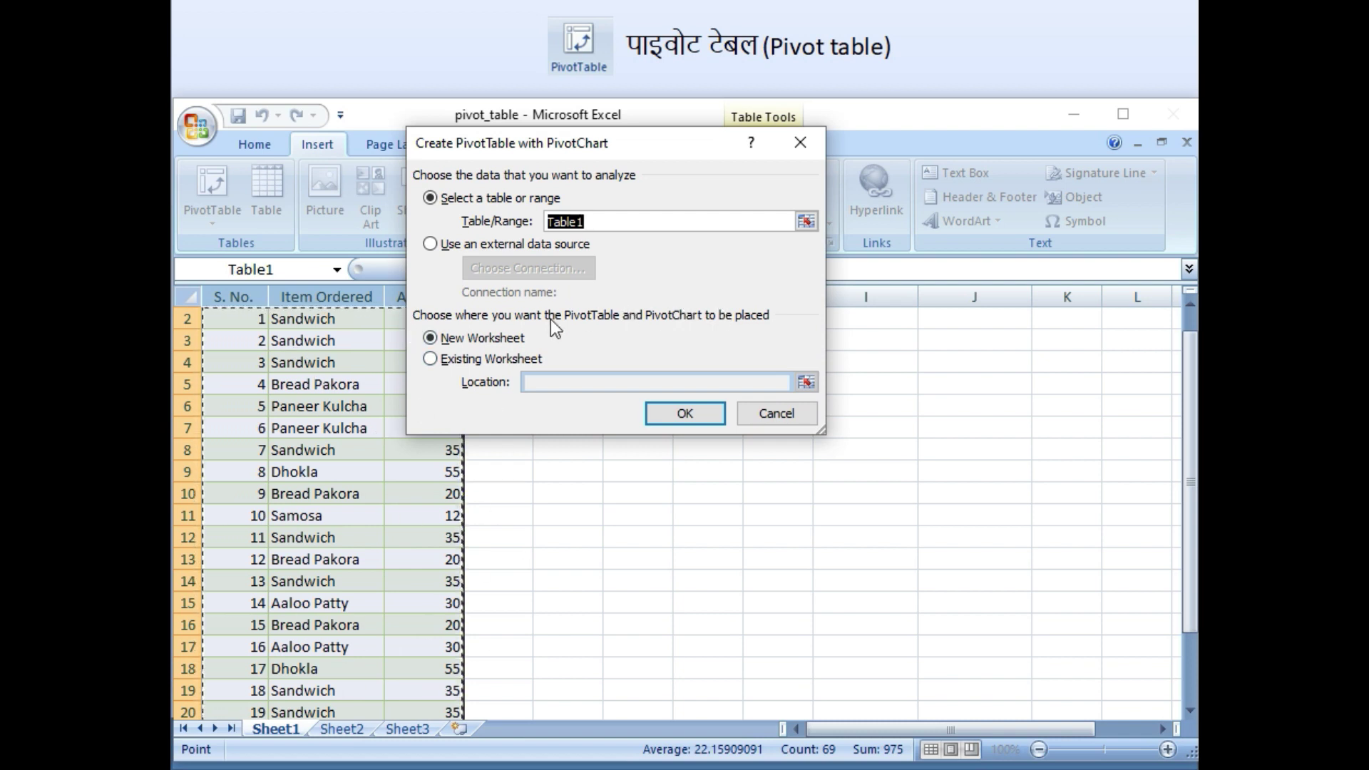
left_click(661, 322)
left_click(430, 358)
left_click(534, 382)
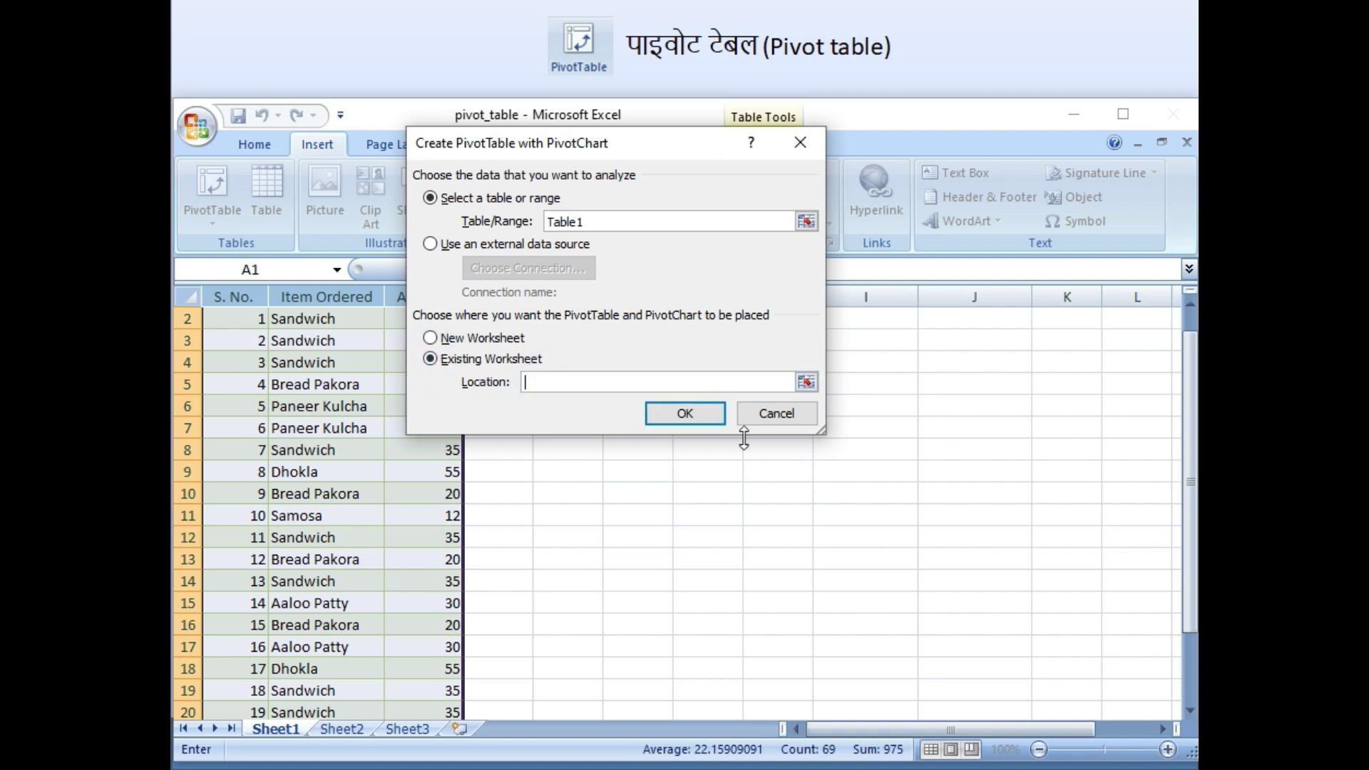
left_click(770, 472)
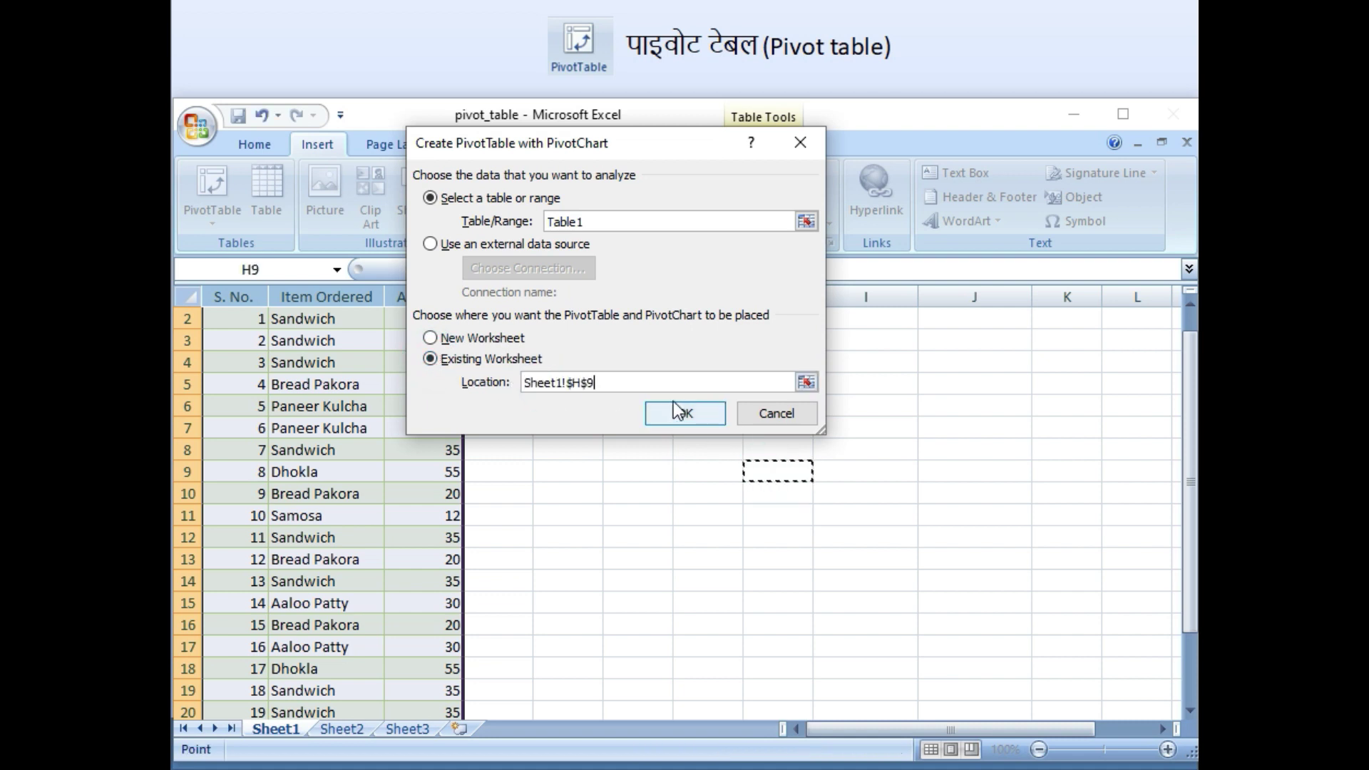
left_click(654, 412)
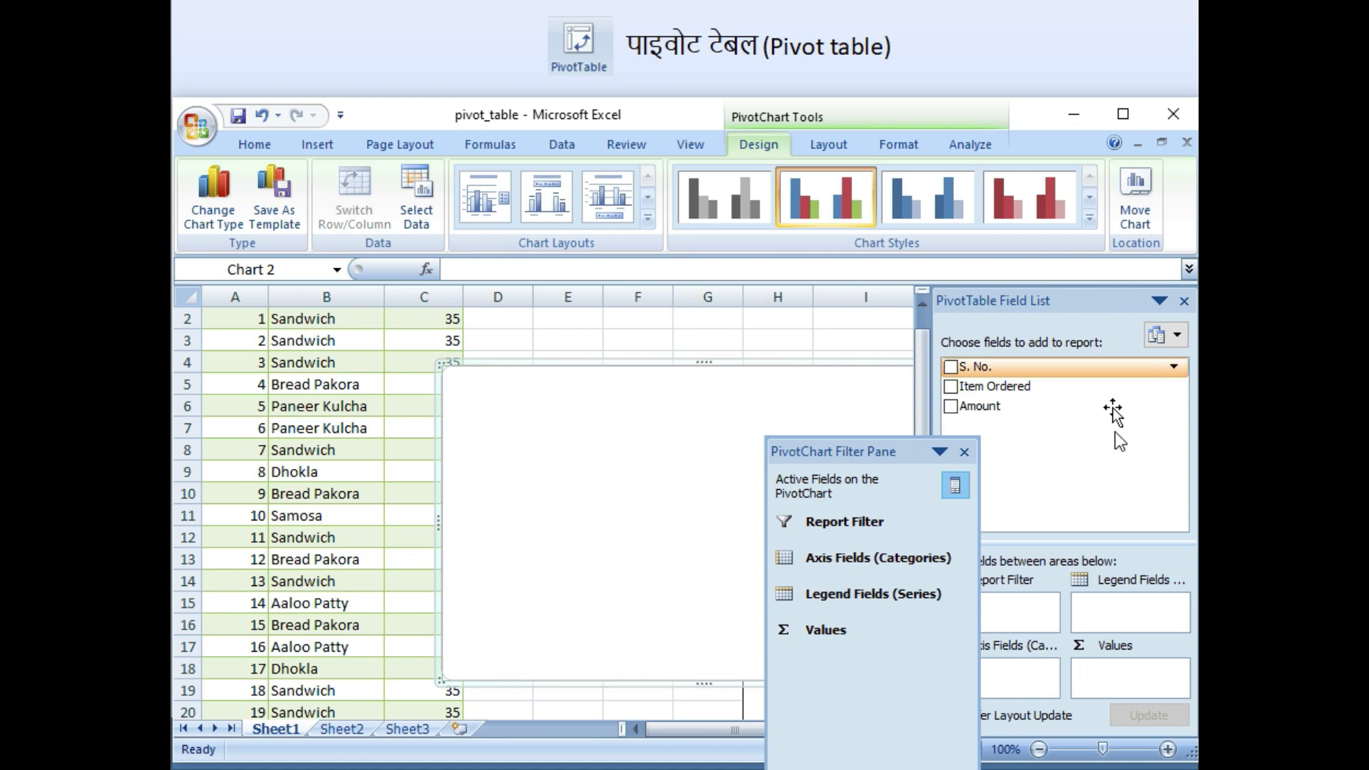
Step: Add the Item Ordered and Amount fields to the PivotChart and close the PivotChart Filter Pane
left_click(1116, 456)
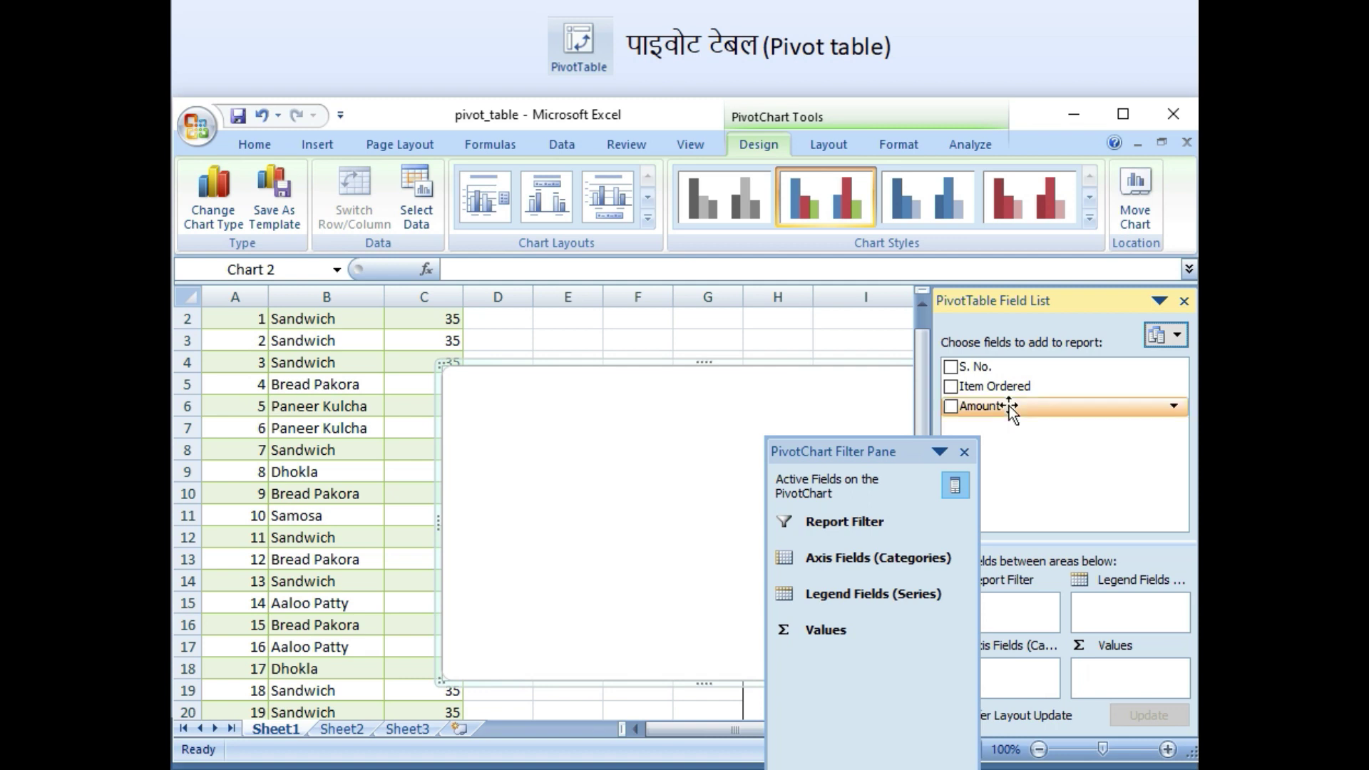
left_click(950, 385)
left_click(950, 407)
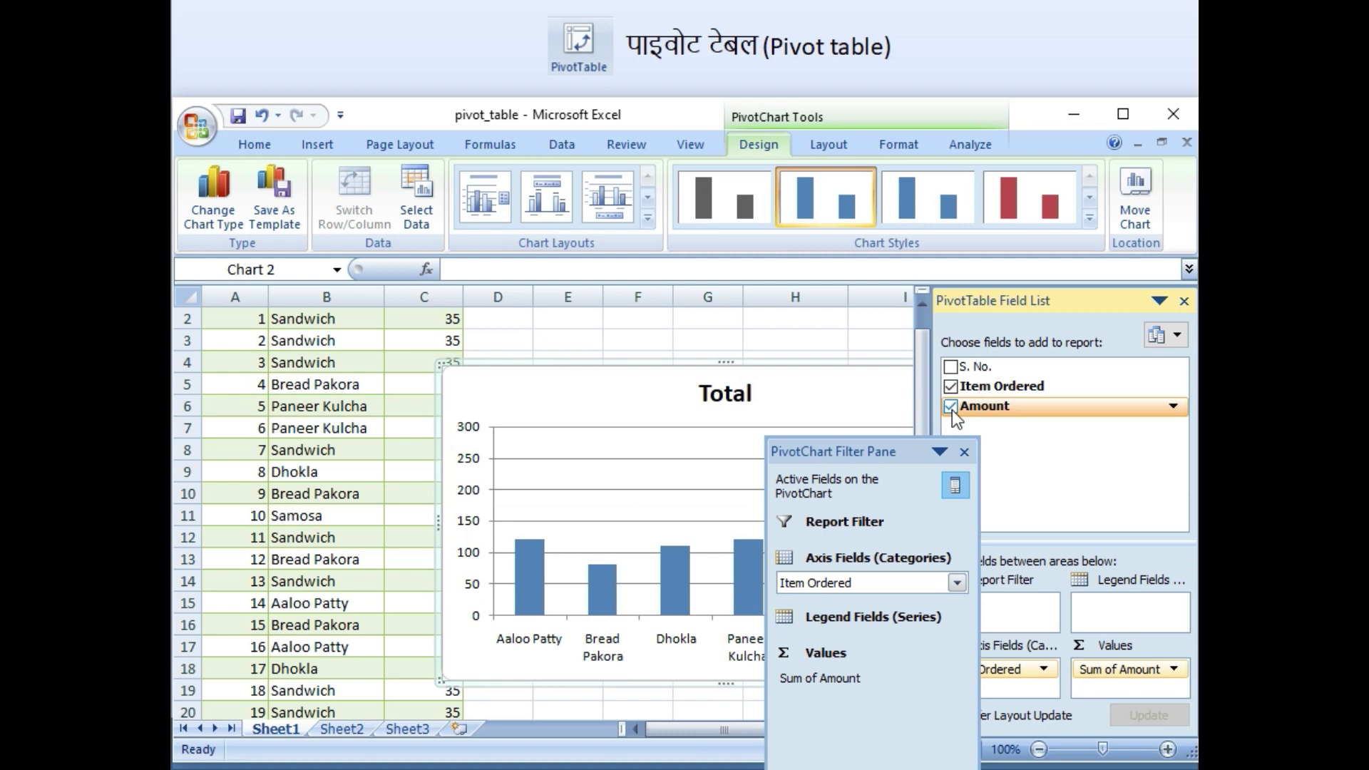
left_click(969, 452)
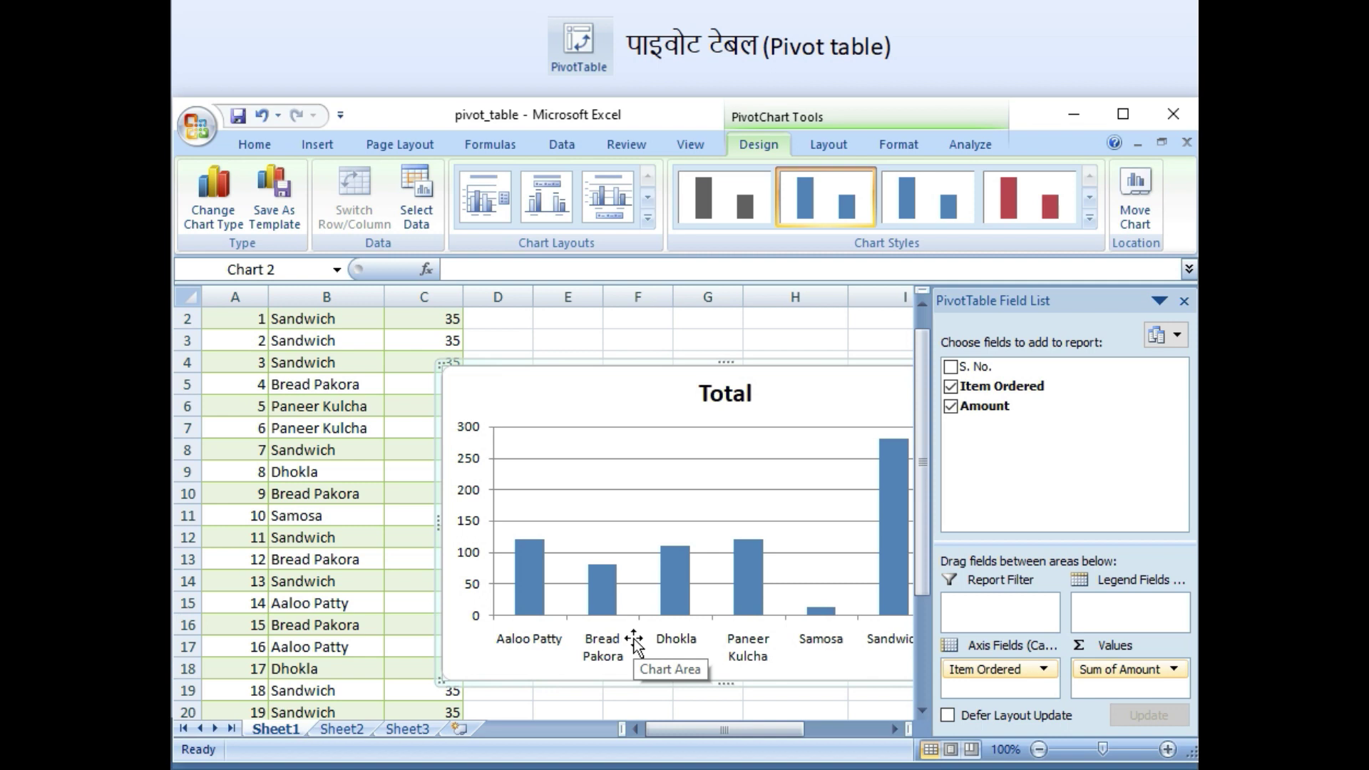
Step: Change the PivotChart's type to the basic Line chart
left_click(625, 404)
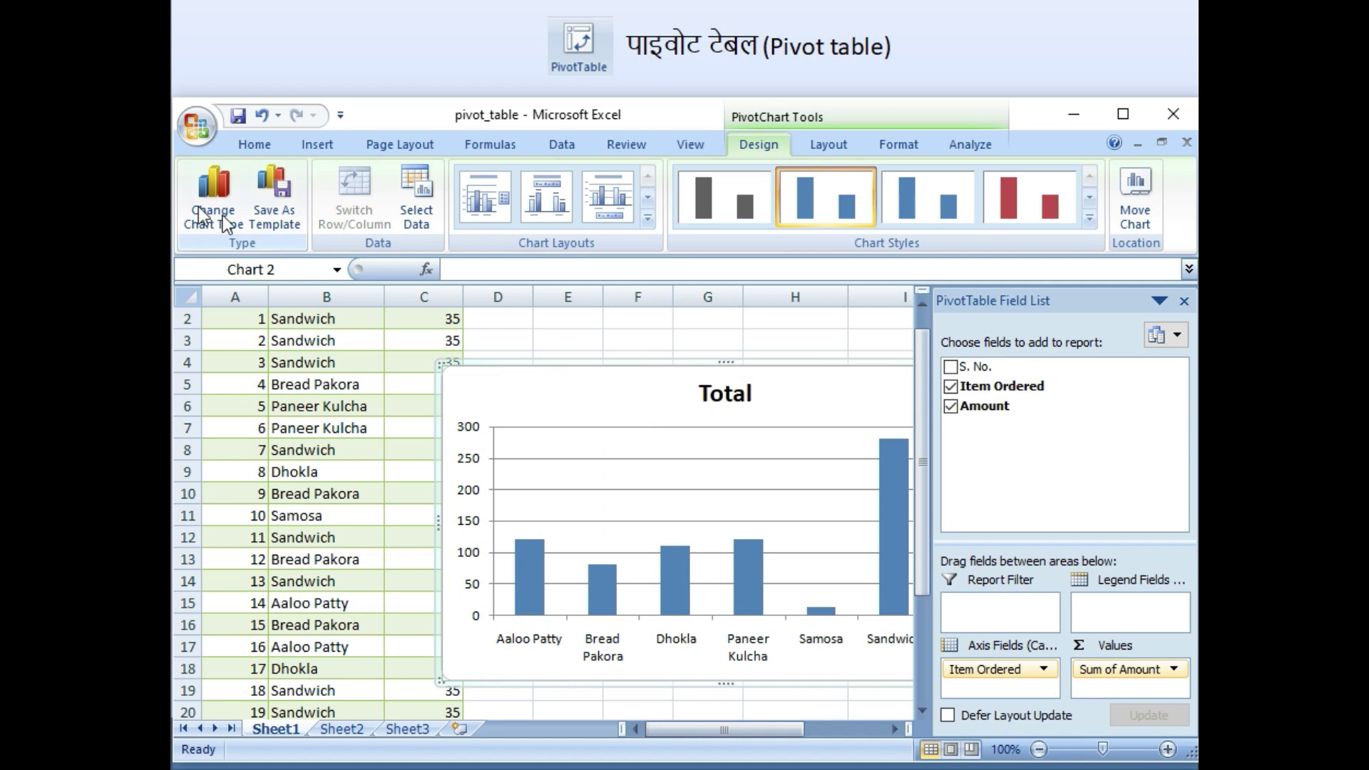
left_click(194, 211)
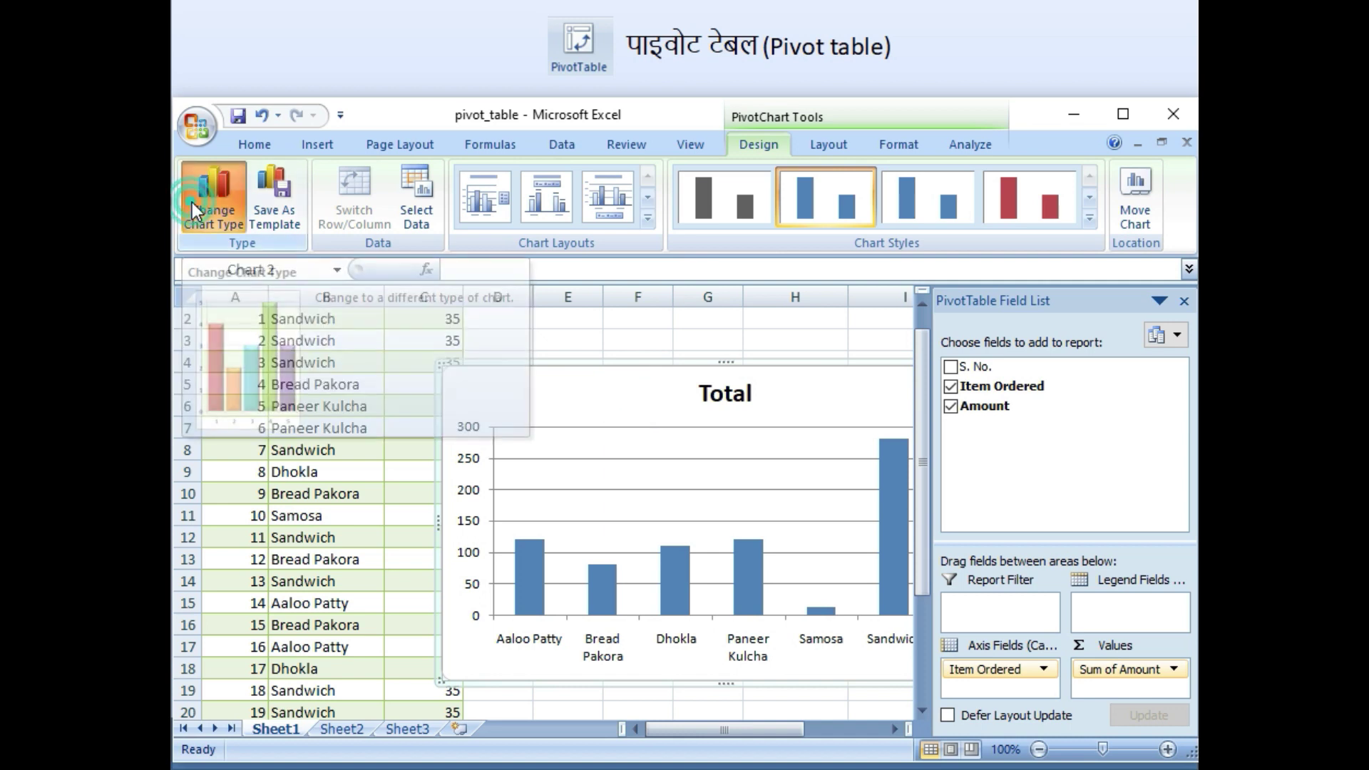
left_click(697, 452)
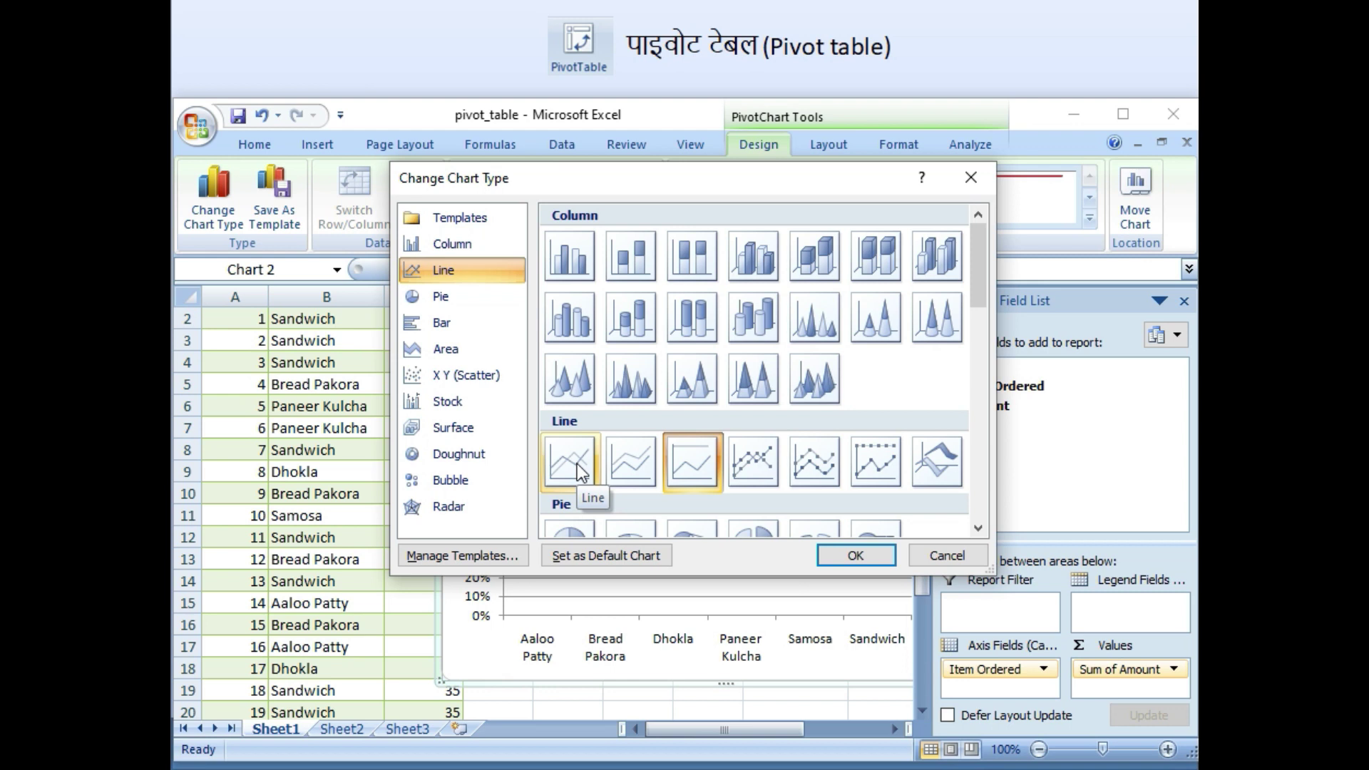
left_click(577, 466)
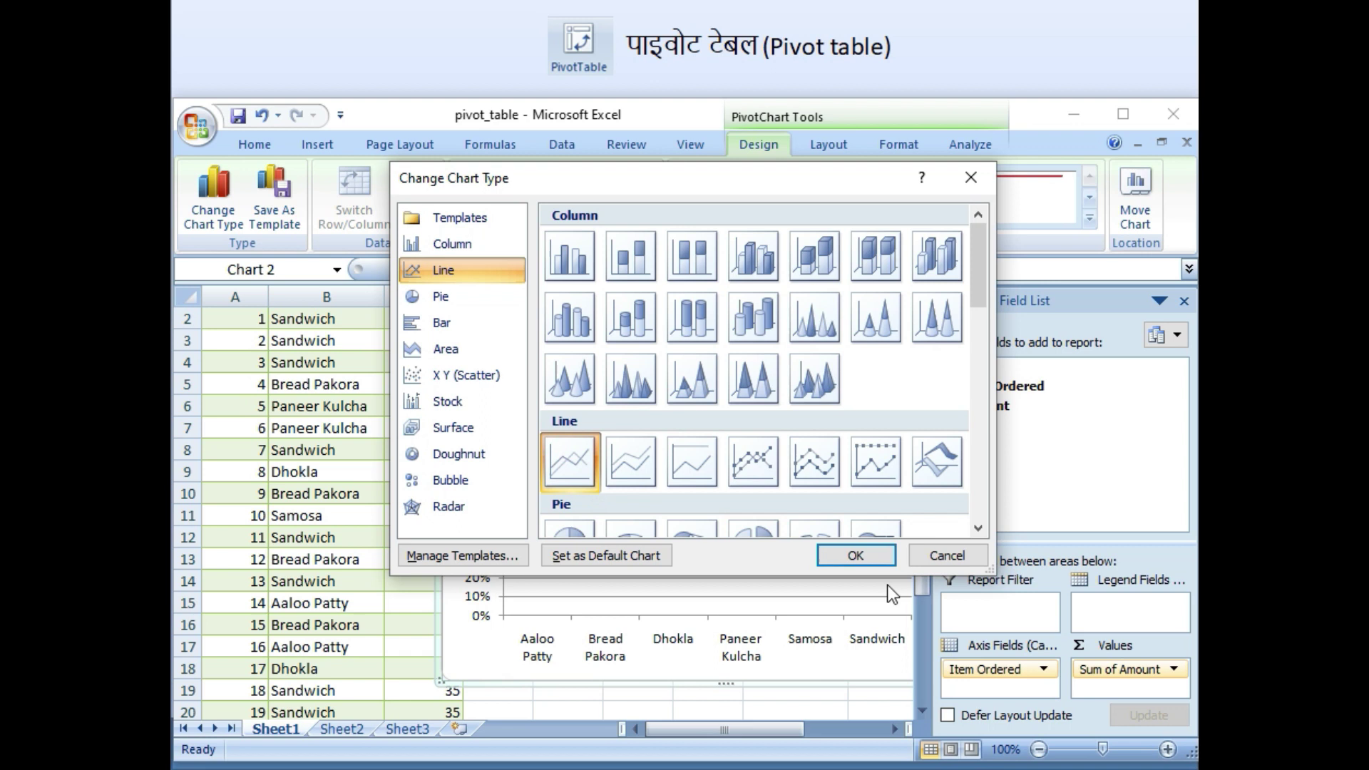
left_click(859, 558)
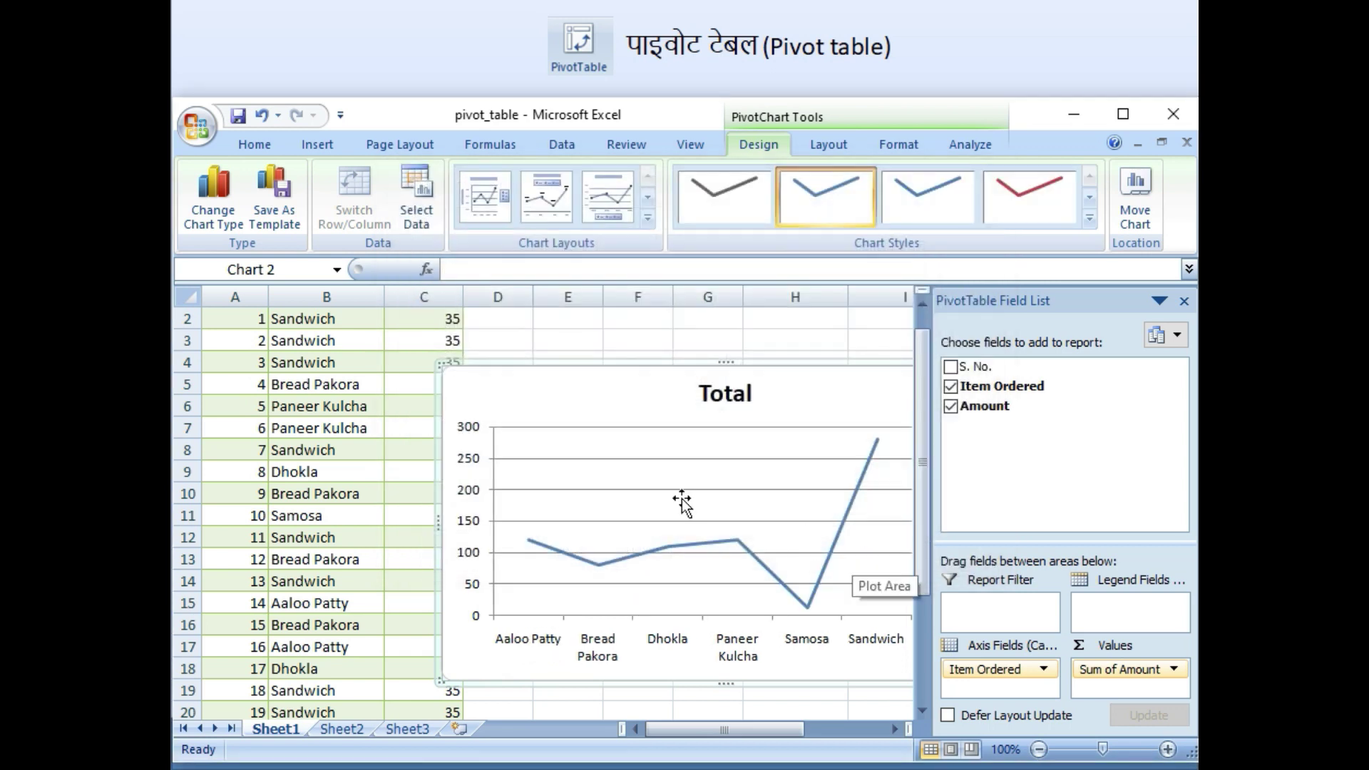